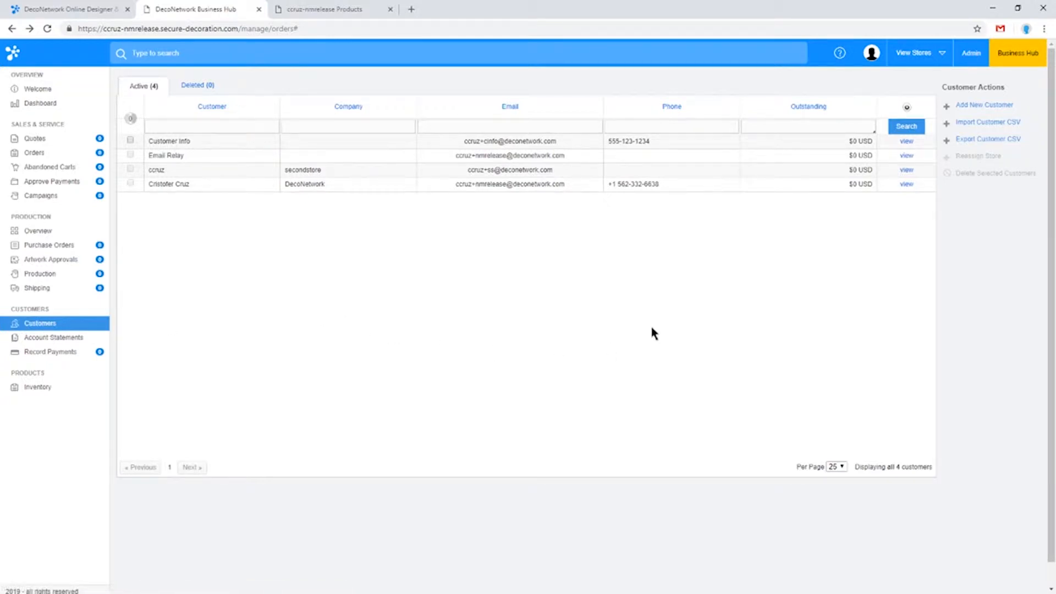
Open the customer CSV import form, then bring the sample customers.csv workbook forward full screen in Excel
left_click(985, 122)
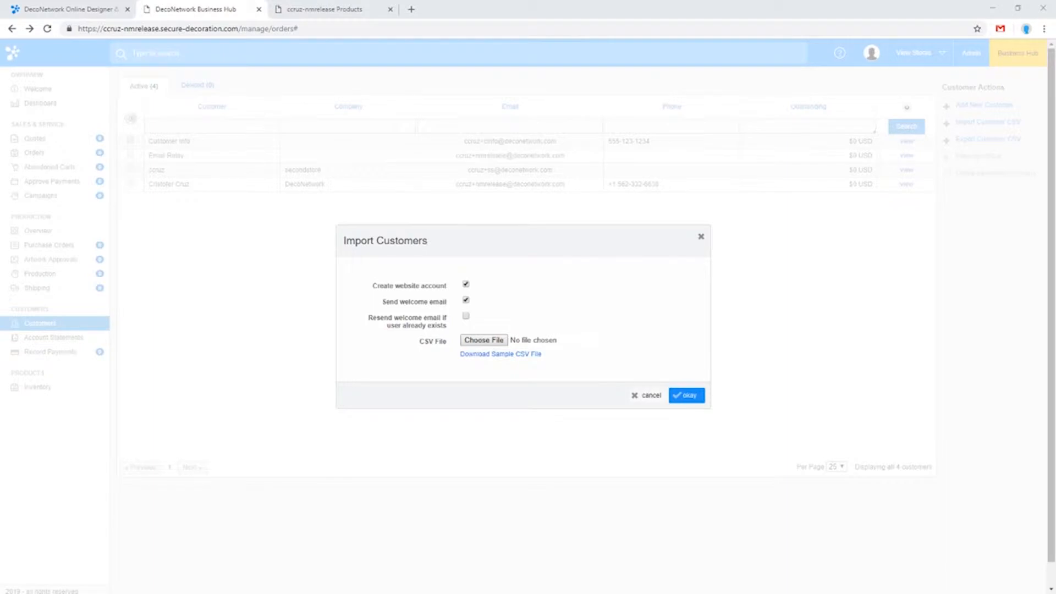
left_click_drag(1055, 220, 588, 120)
double_click(589, 120)
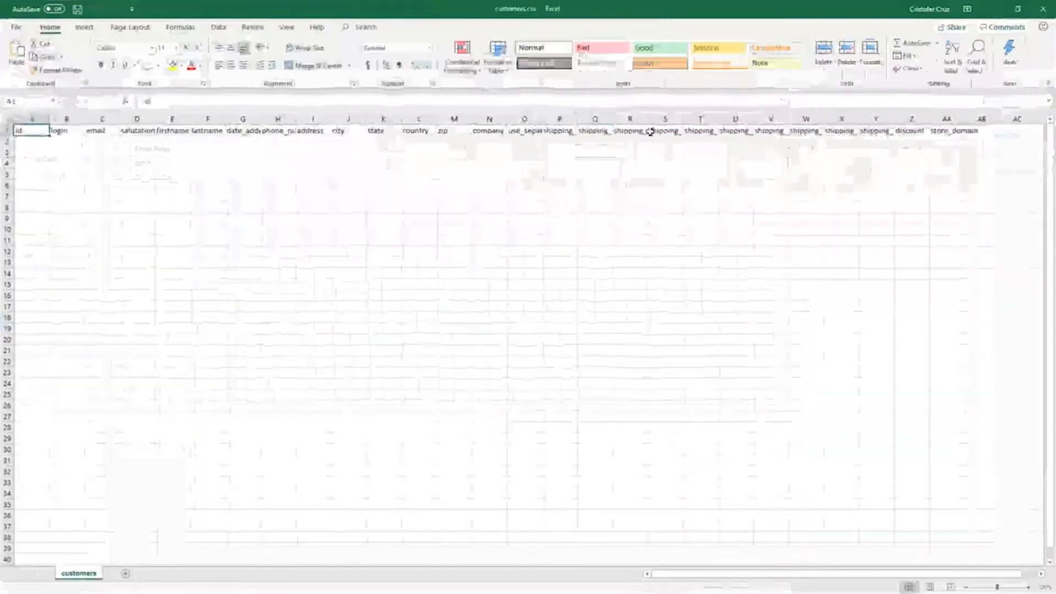
AutoFit the column widths of the whole customers sheet so every header is readable
left_click(8, 117)
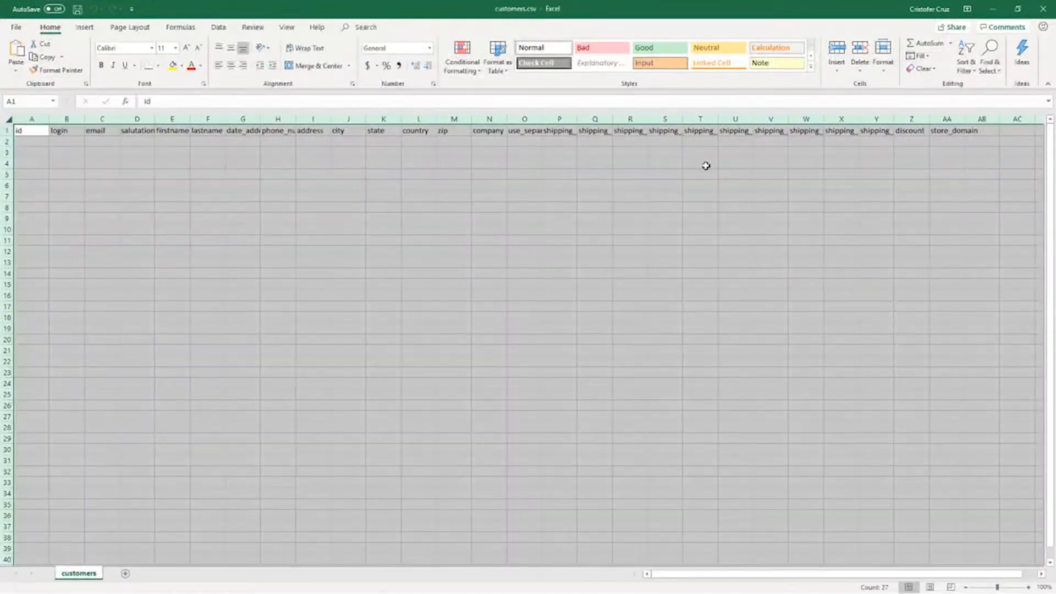
left_click(883, 54)
left_click(904, 138)
left_click(467, 197)
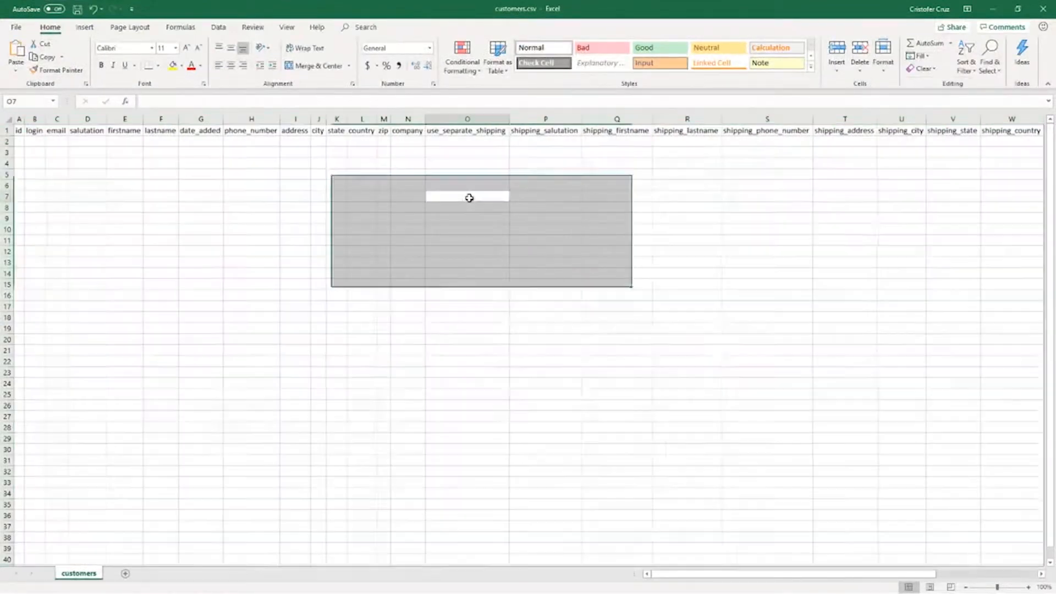
Review the column headers in customers.csv, checking the columns from login through address
left_click_drag(682, 574, 615, 576)
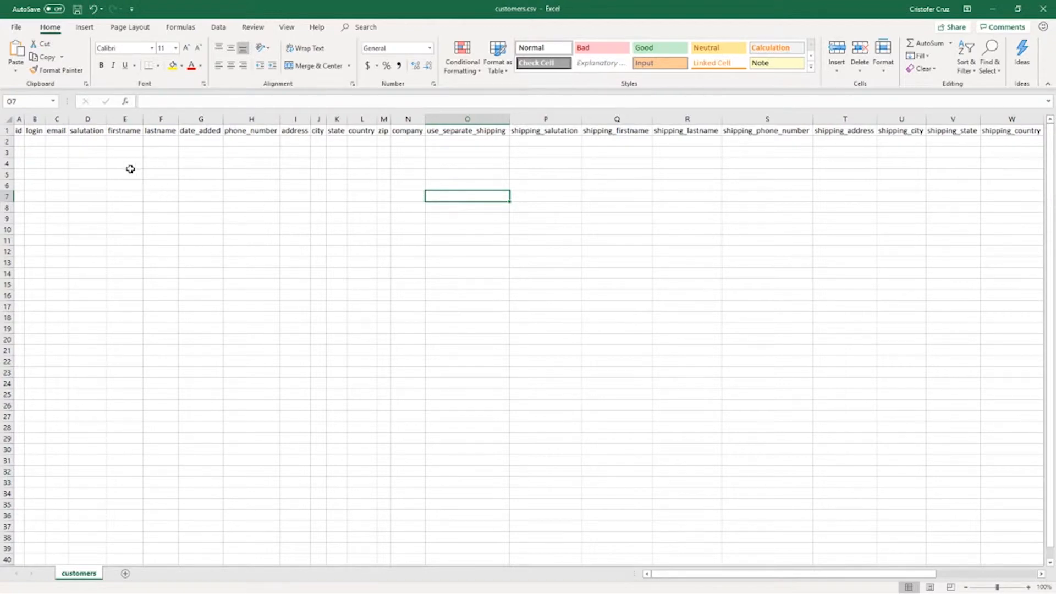
left_click_drag(483, 16, 476, 56)
double_click(639, 55)
left_click(38, 143)
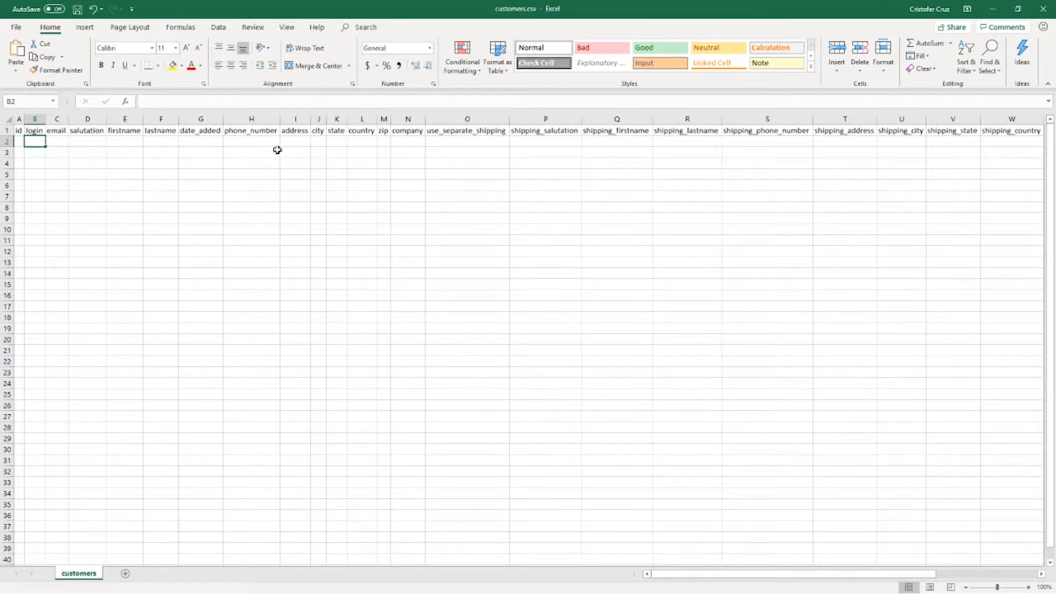
left_click(297, 141)
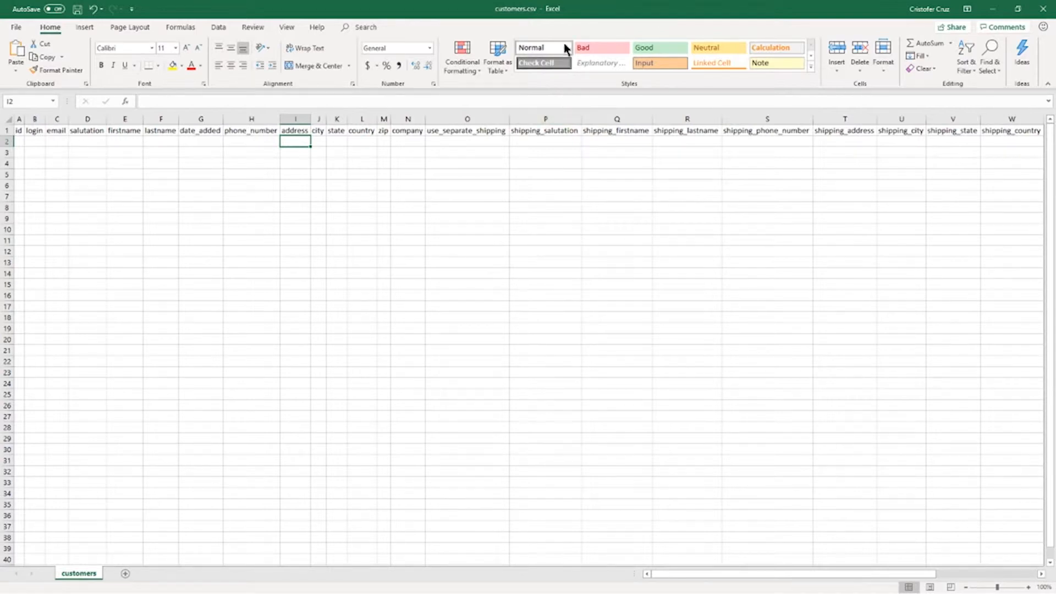
Shrink the Excel window to sit over the browser and select cells K2:L3 under state and country
left_click_drag(573, 14, 632, 123)
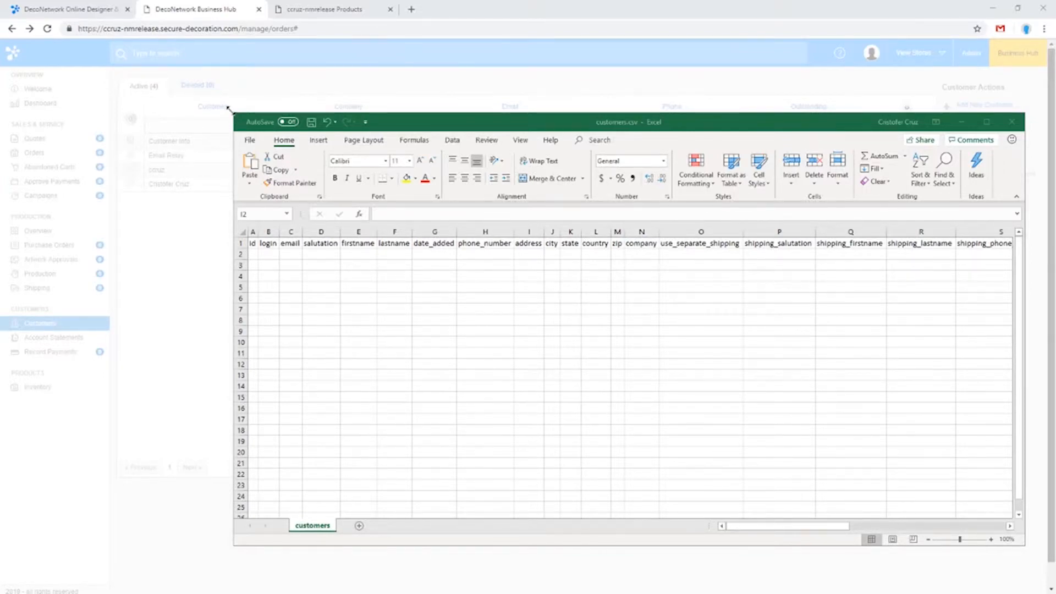
left_click_drag(232, 113, 407, 135)
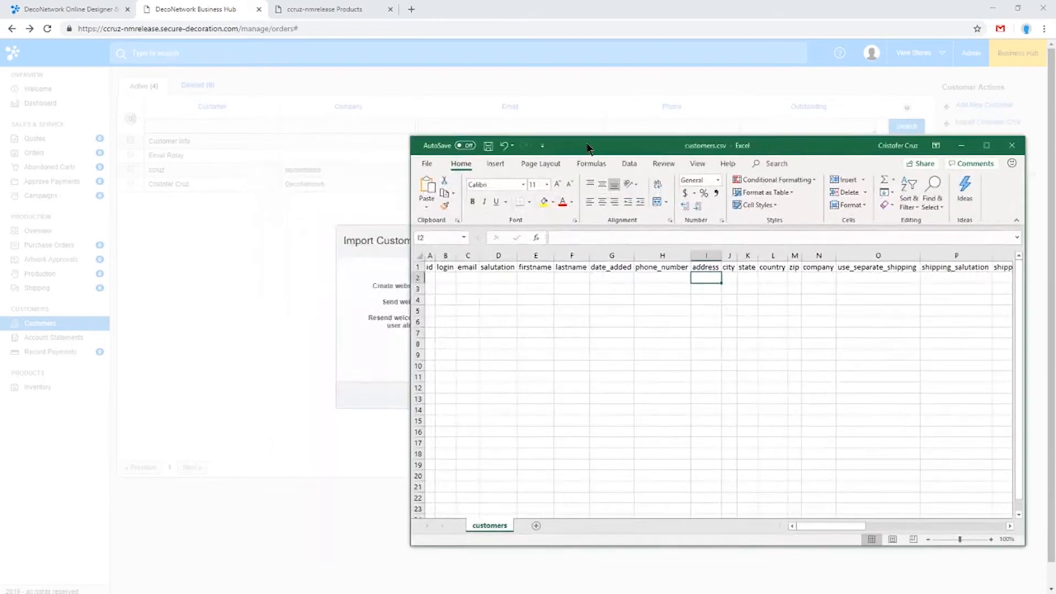
left_click_drag(598, 145, 573, 155)
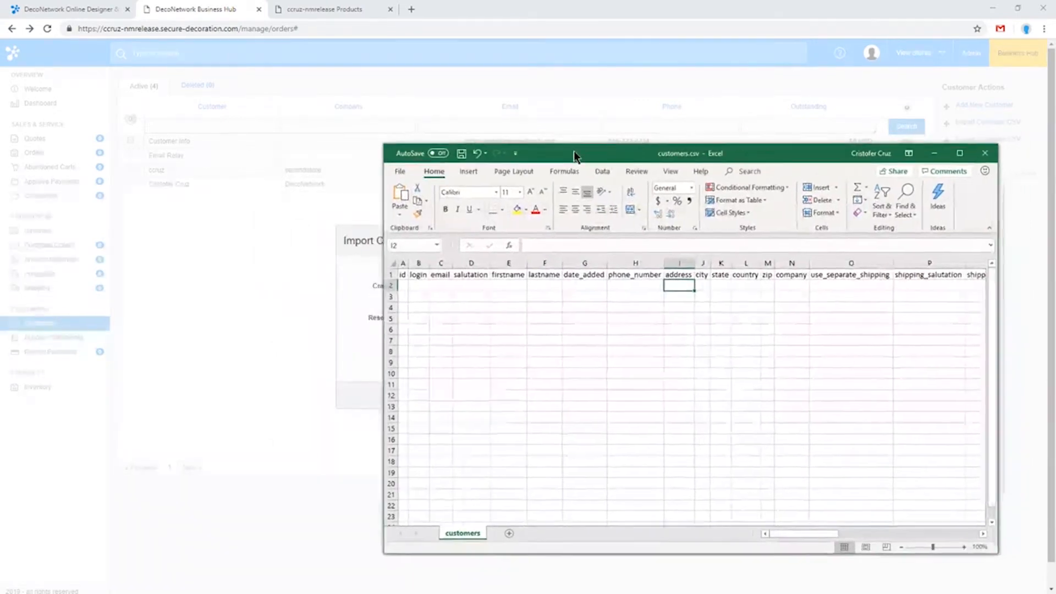
left_click(724, 288)
left_click_drag(723, 287, 746, 298)
Return to the browser, cancel the customer import, and open the first listed customer's details for editing
left_click(282, 323)
left_click(649, 399)
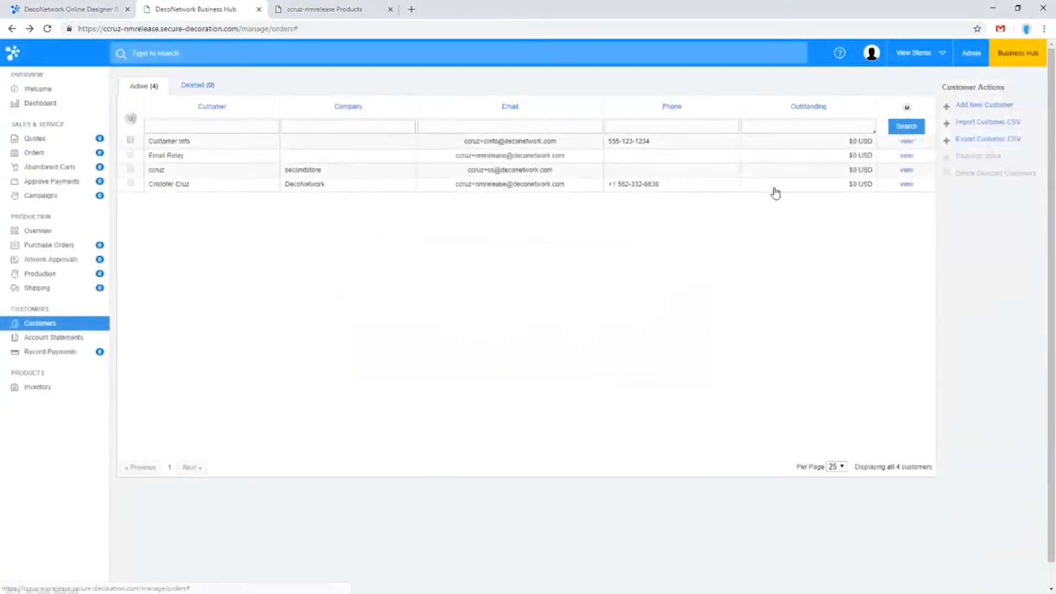
left_click(906, 141)
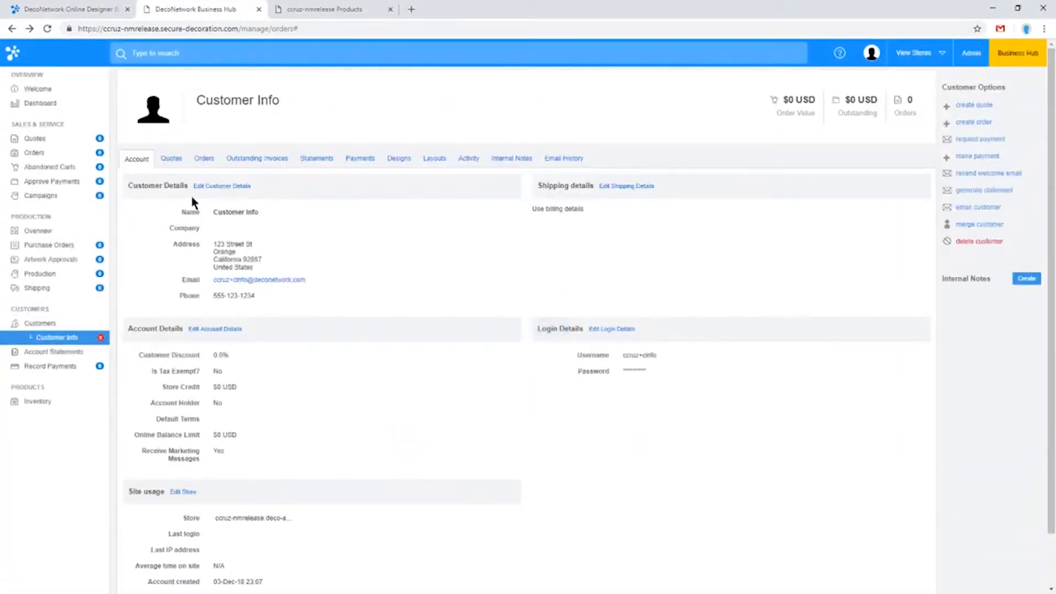
left_click(207, 186)
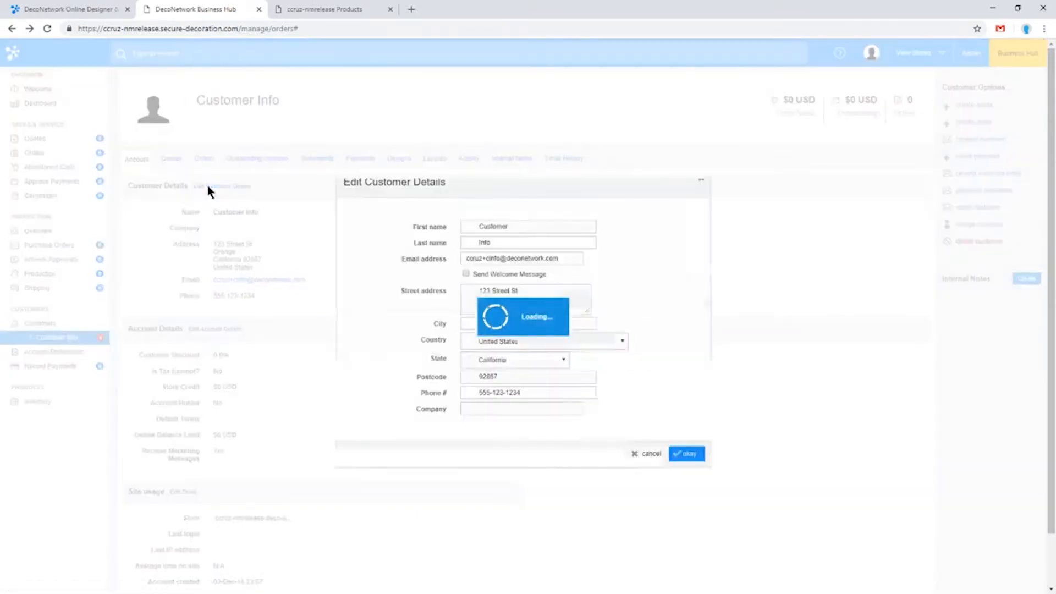
Look through the country options in the customer details form, keeping United States selected
left_click(526, 341)
mouse_move(623, 498)
left_mouse_down()
mouse_move(628, 354)
mouse_move(627, 503)
left_mouse_up()
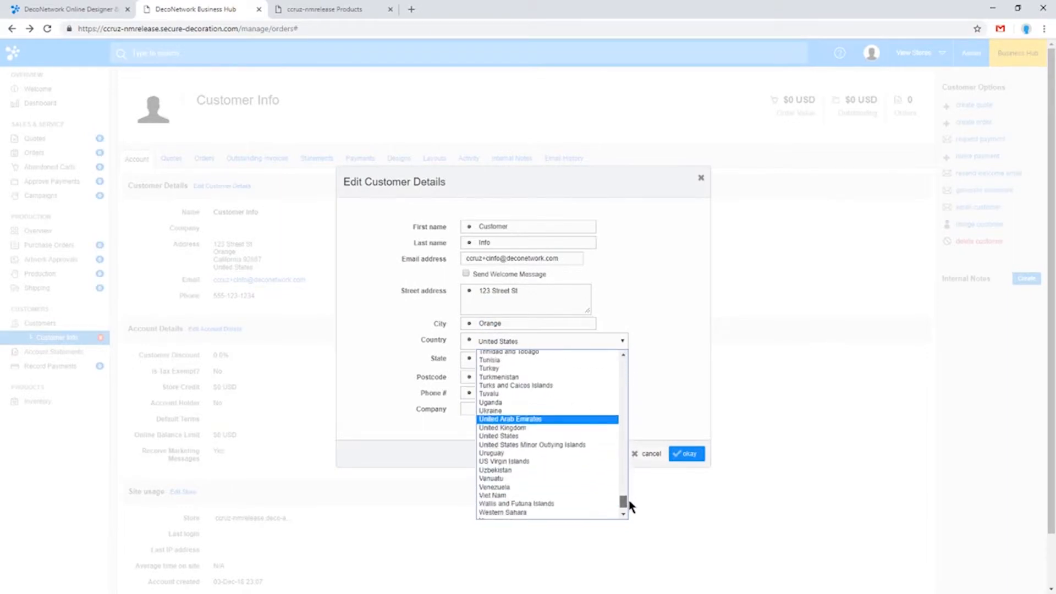
left_click(579, 435)
Switch back to customers.csv in Excel, widen the country column, and select cell L2
key("alt+Tab")
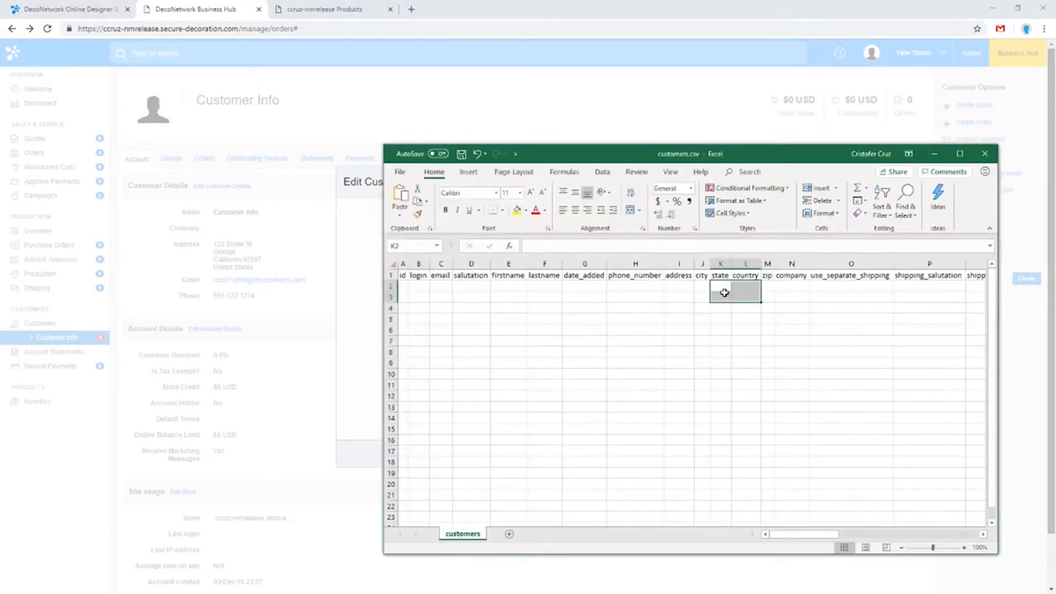
left_click(744, 287)
left_click_drag(762, 264, 774, 265)
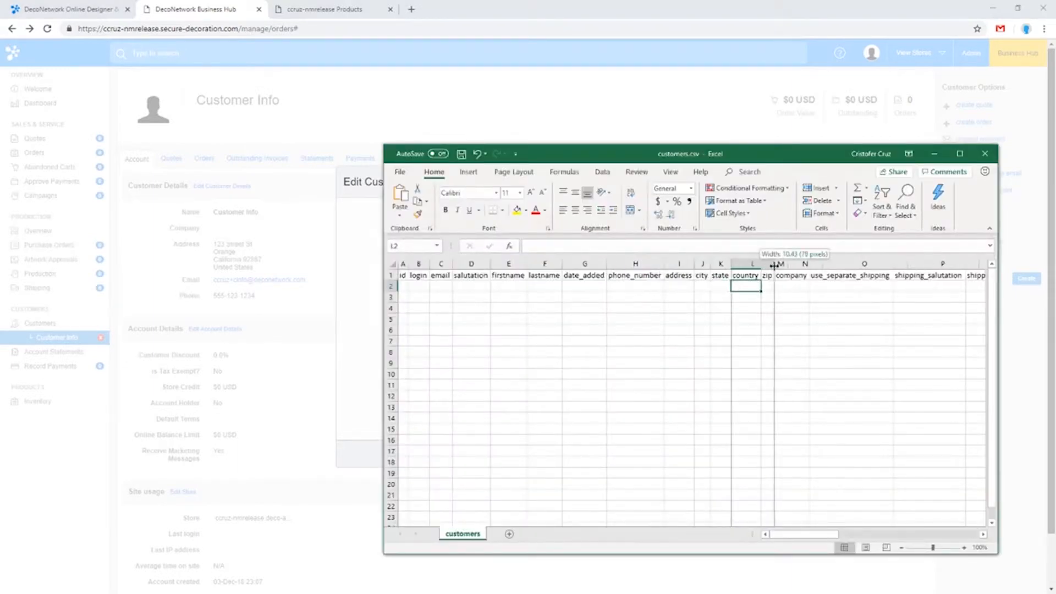
left_click_drag(765, 160, 590, 393)
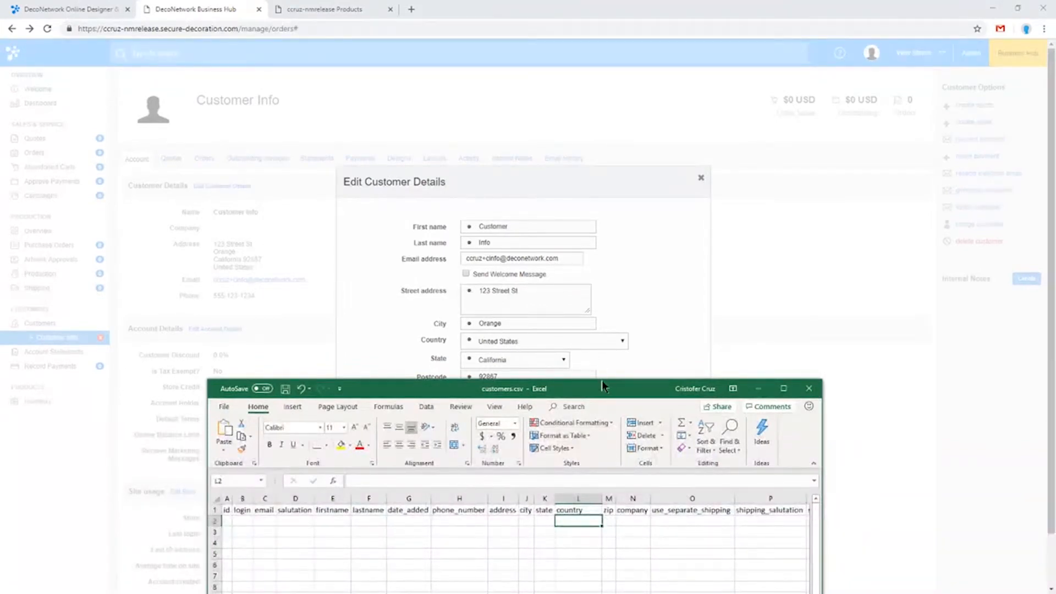
left_click_drag(605, 389, 739, 143)
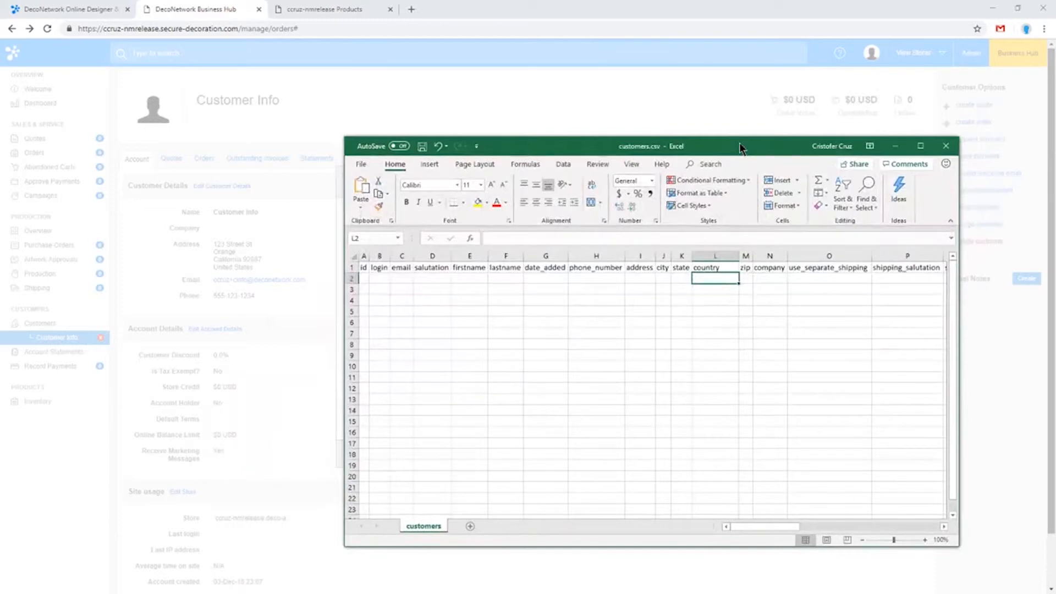
Enter USA, USA and United States in country cells L2:L4 and widen that column to fit
type("USA")
key("Return")
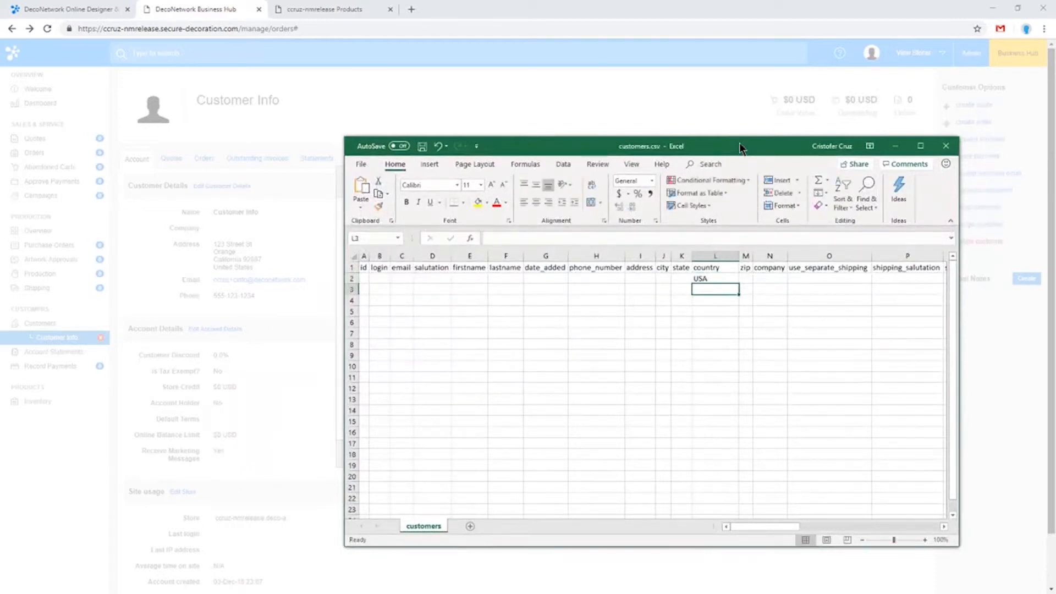
type("USA")
key("Return")
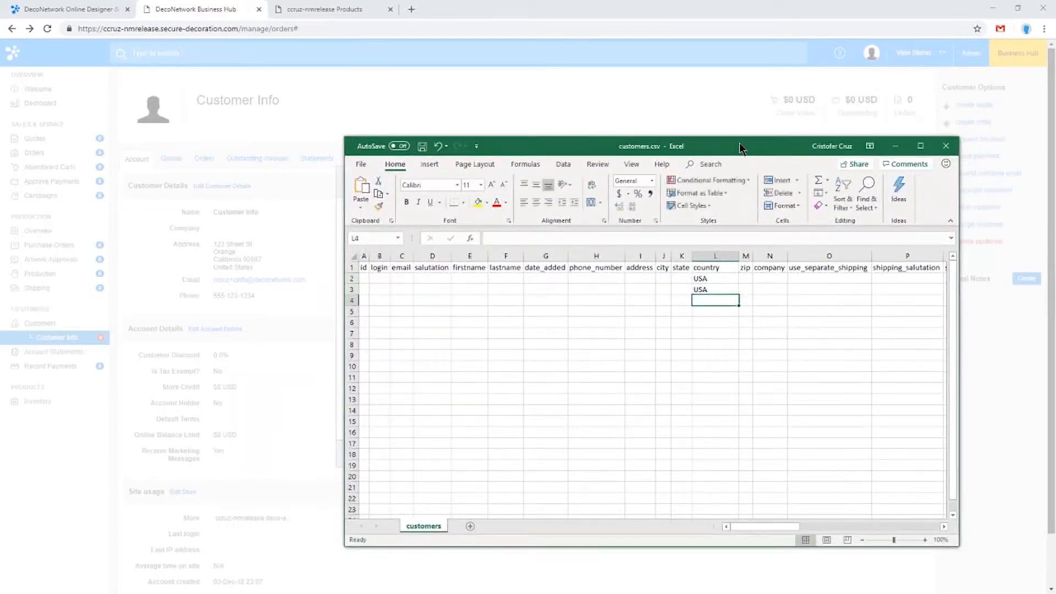
type("United ")
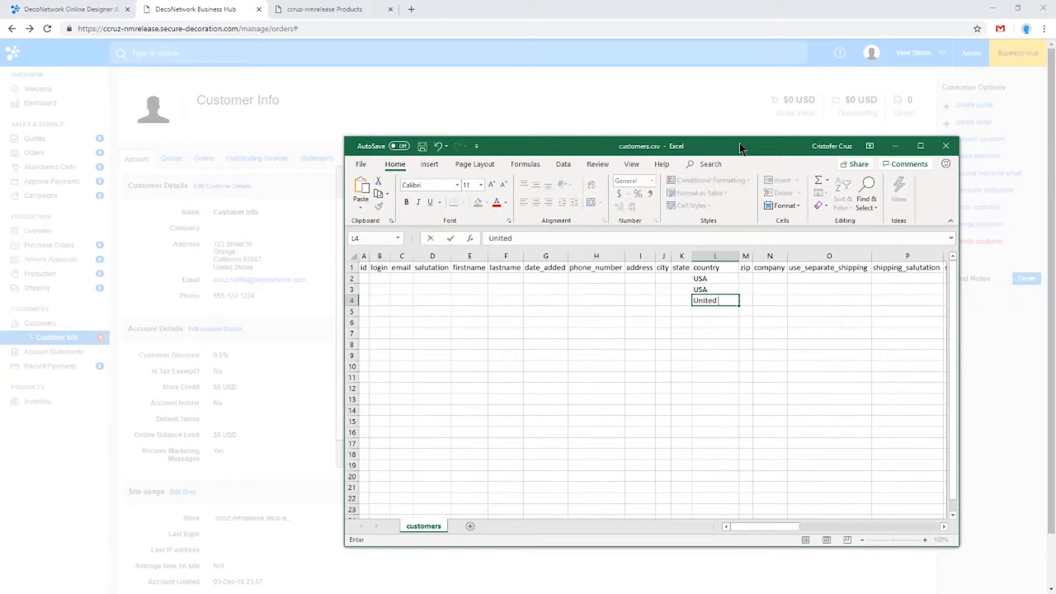
type("States")
key("Return")
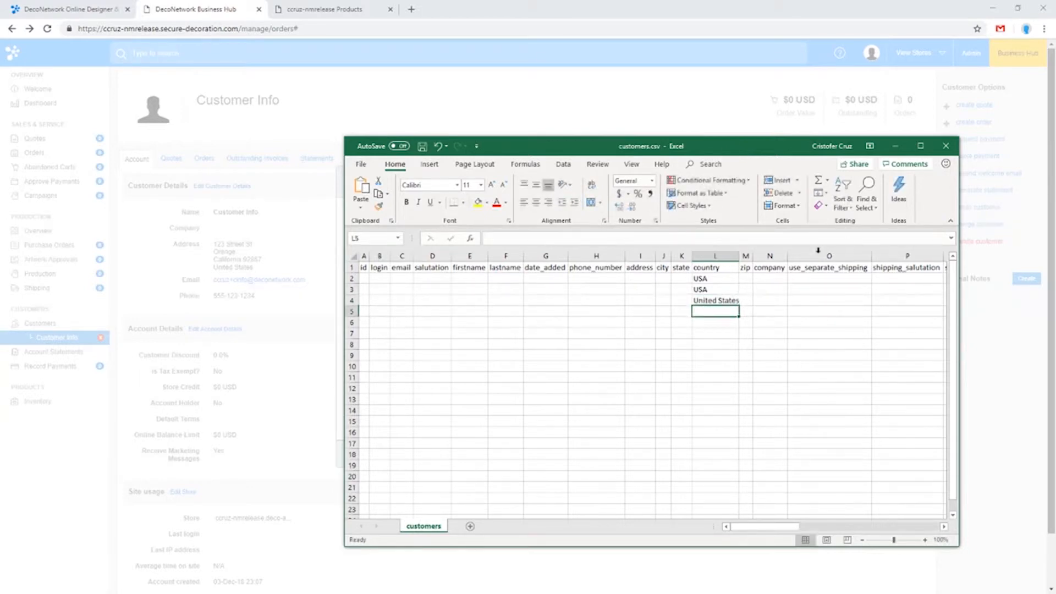
left_click_drag(739, 256, 751, 255)
left_click_drag(722, 147, 715, 117)
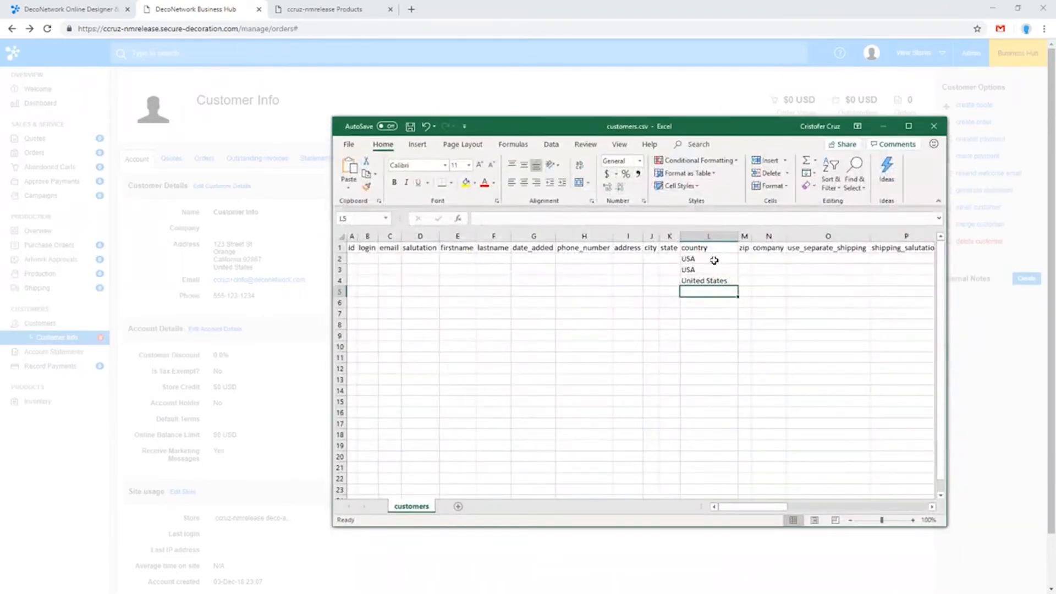
Enter CA in state cells K2:K4 and widen the state column
left_click(674, 258)
type("CA")
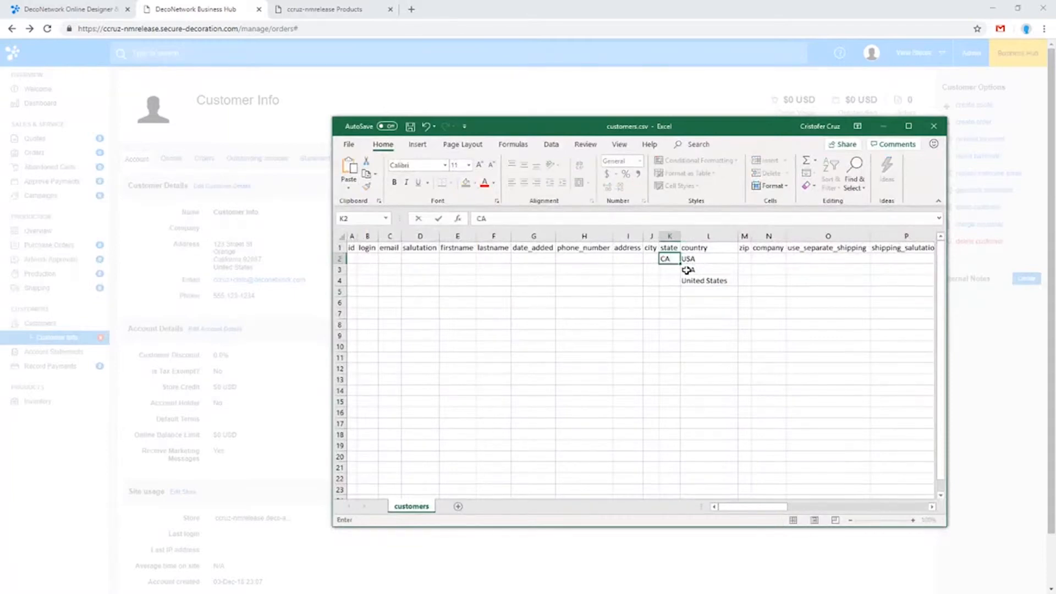
key("Return")
type("CA")
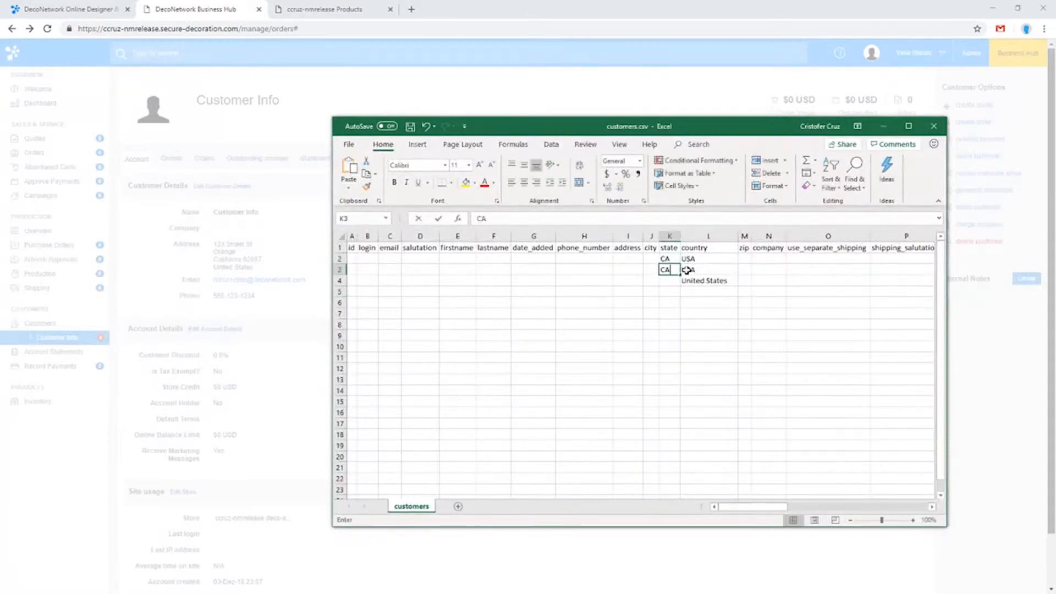
key("Return")
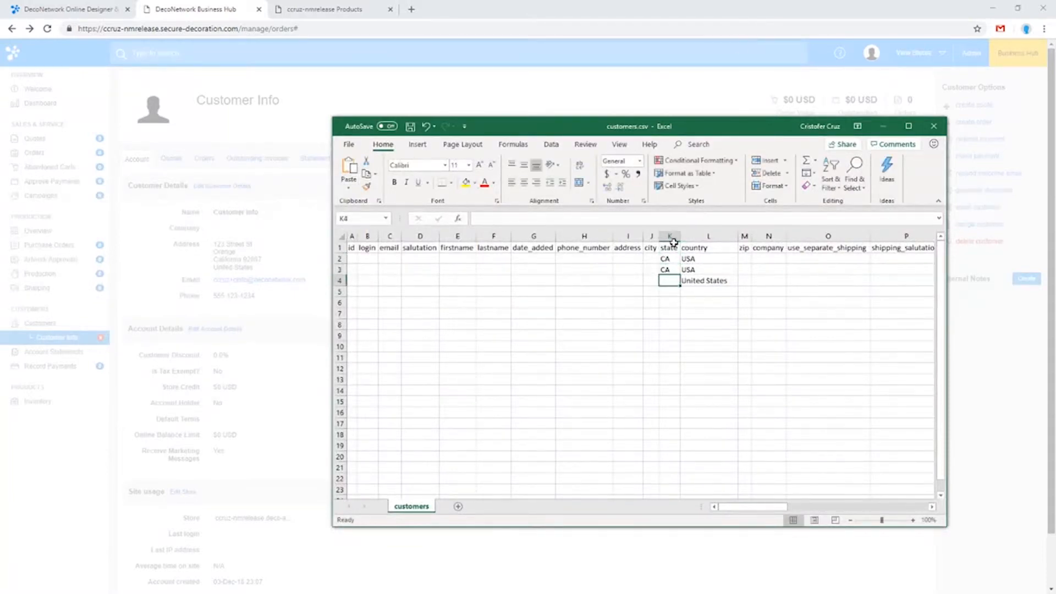
left_click_drag(681, 236, 703, 236)
type("CA")
left_click(688, 269)
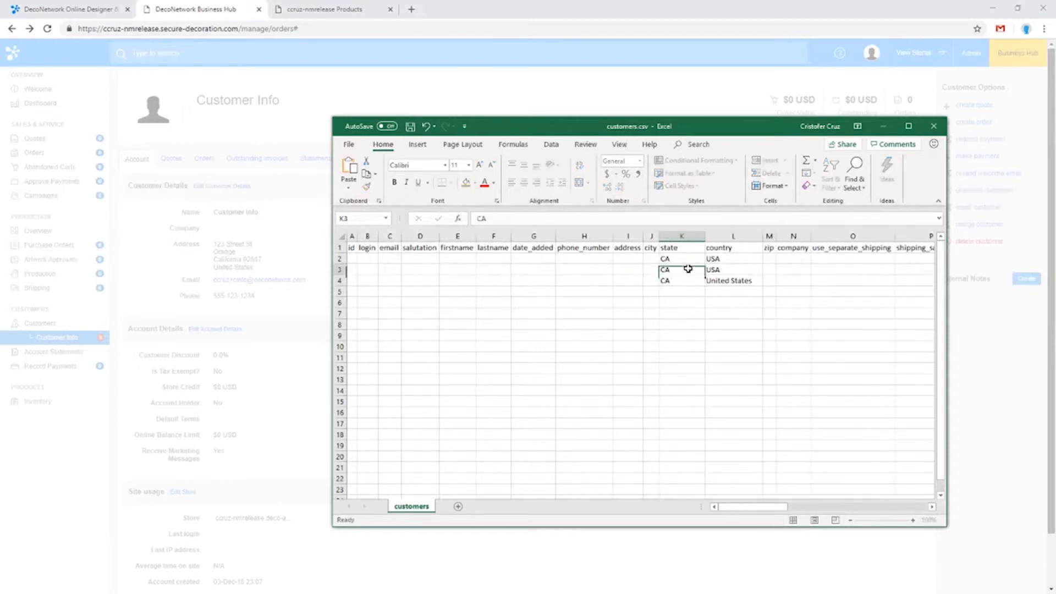
Copy United States from L4 over the USA entries in country cells L3 and L2
left_click(734, 279)
key("ctrl+c")
left_click(734, 269)
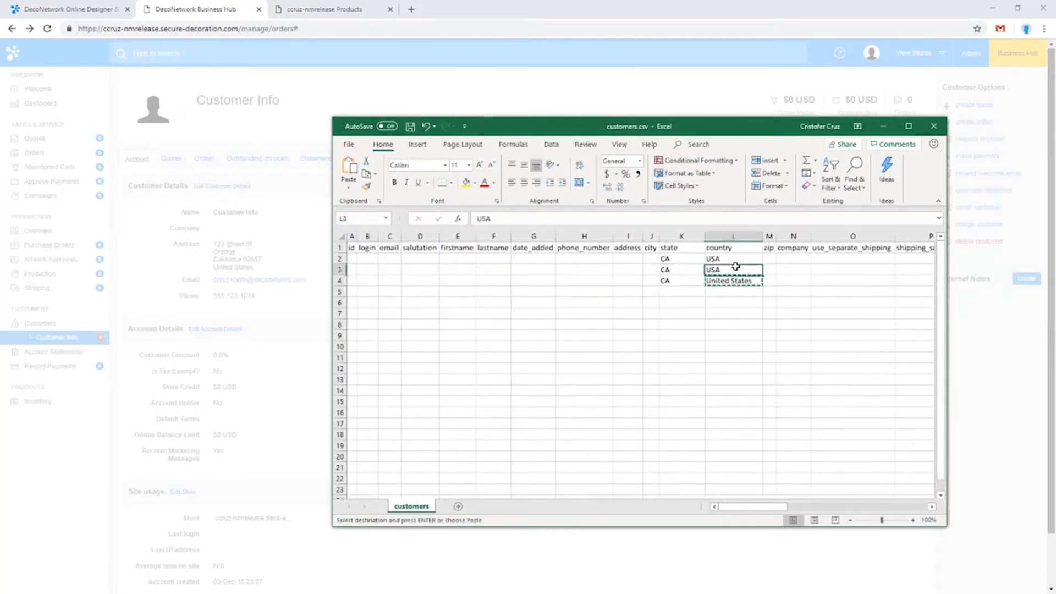
key("ctrl+v")
left_click(728, 258)
key("ctrl+v")
Replace the state in K2 with California and copy it into K3 and K4
left_click(688, 260)
type("Californ")
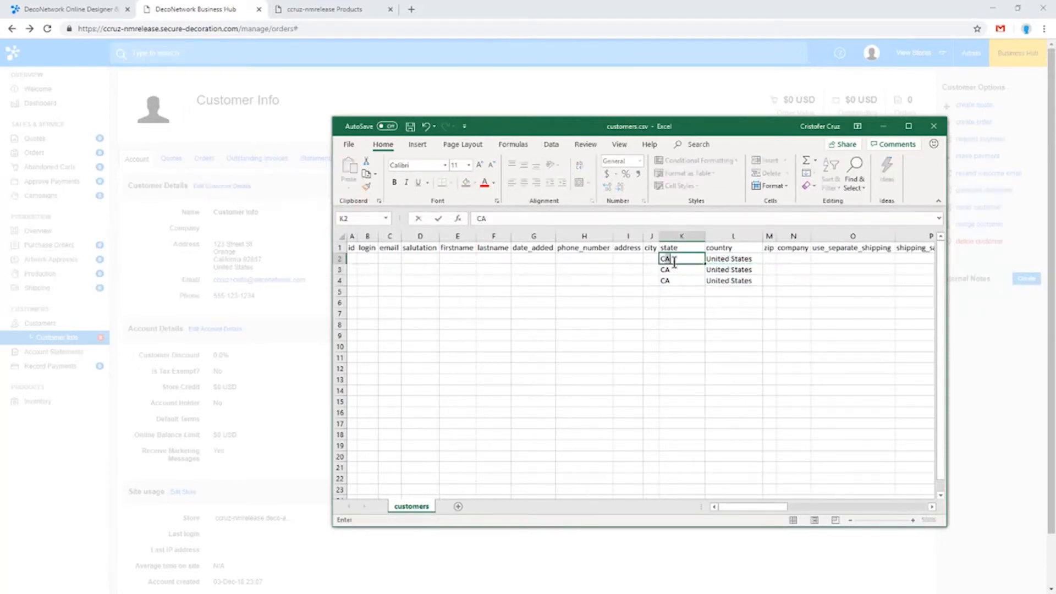
type("ia")
key("Return")
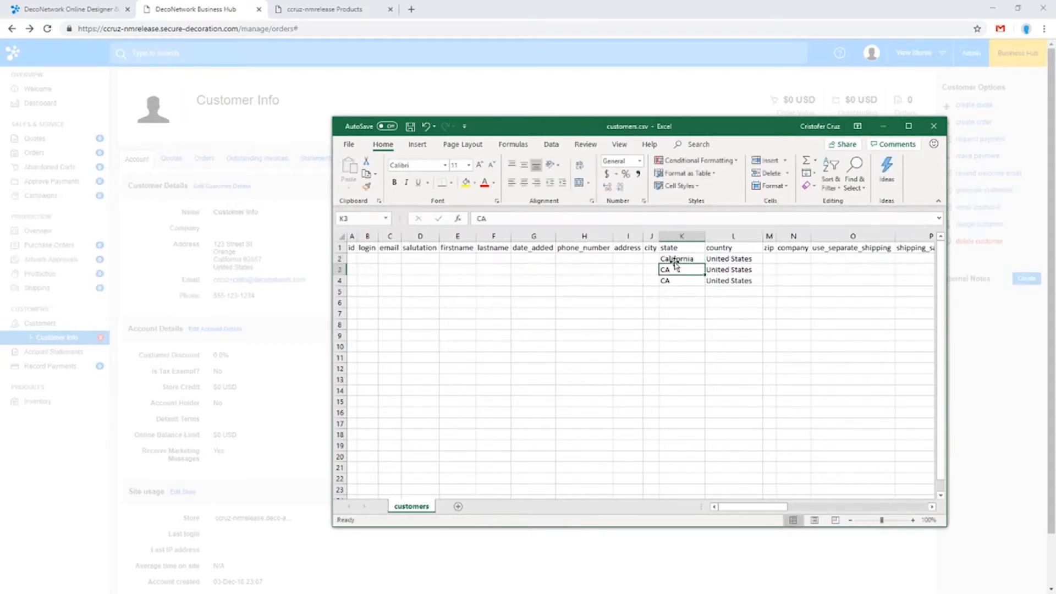
left_click(681, 259)
key("ctrl+c")
left_click(684, 269)
key("ctrl+v")
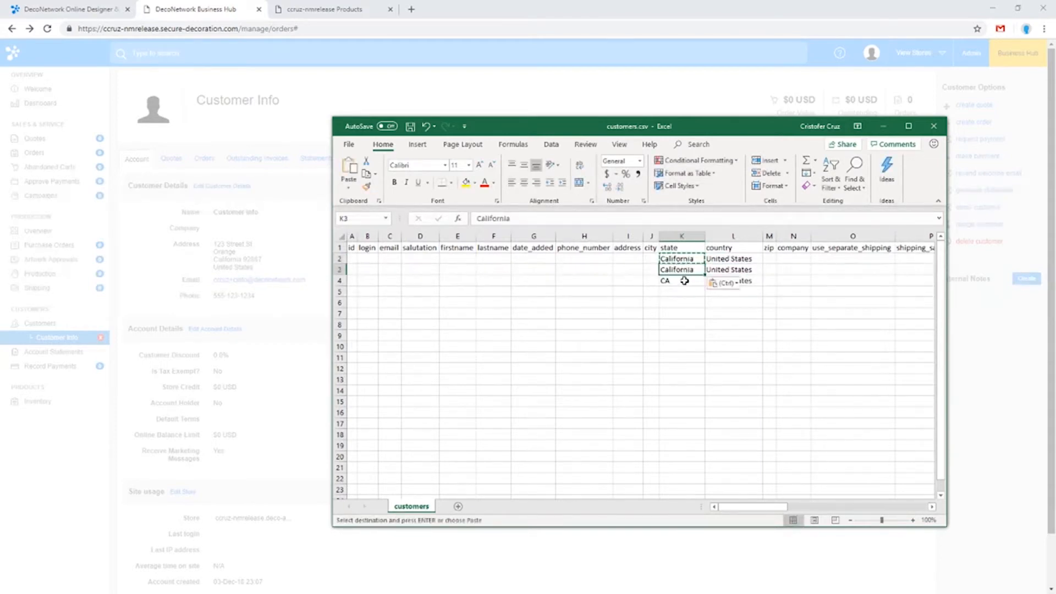
left_click(685, 281)
key("ctrl+v")
left_click(696, 314)
key("Escape")
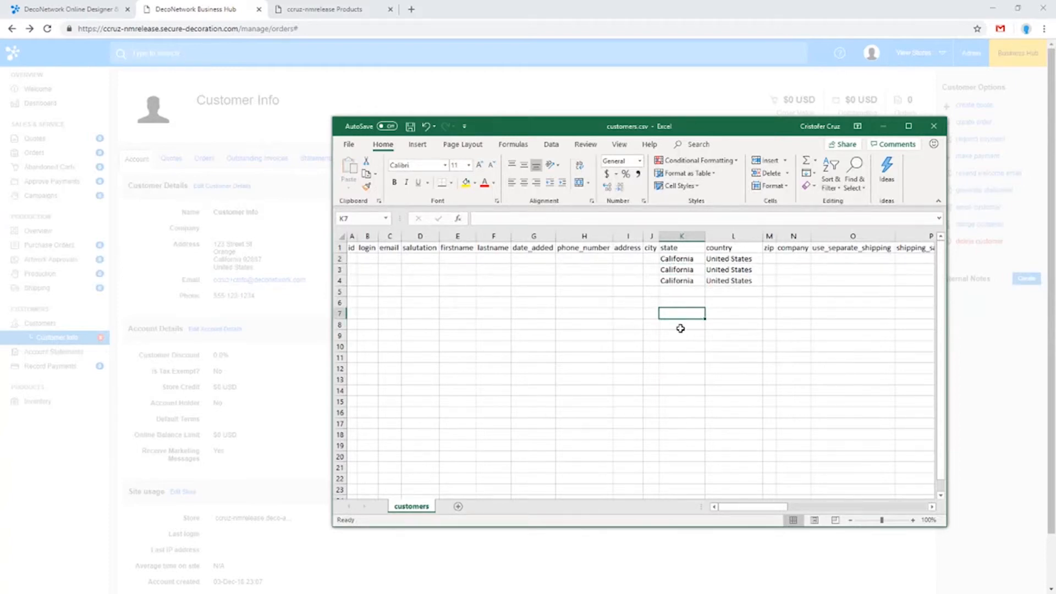
Move the workbook out of the way and check the state options in the browser's customer details form
left_click_drag(688, 126, 480, 584)
left_click(608, 408)
left_click(533, 354)
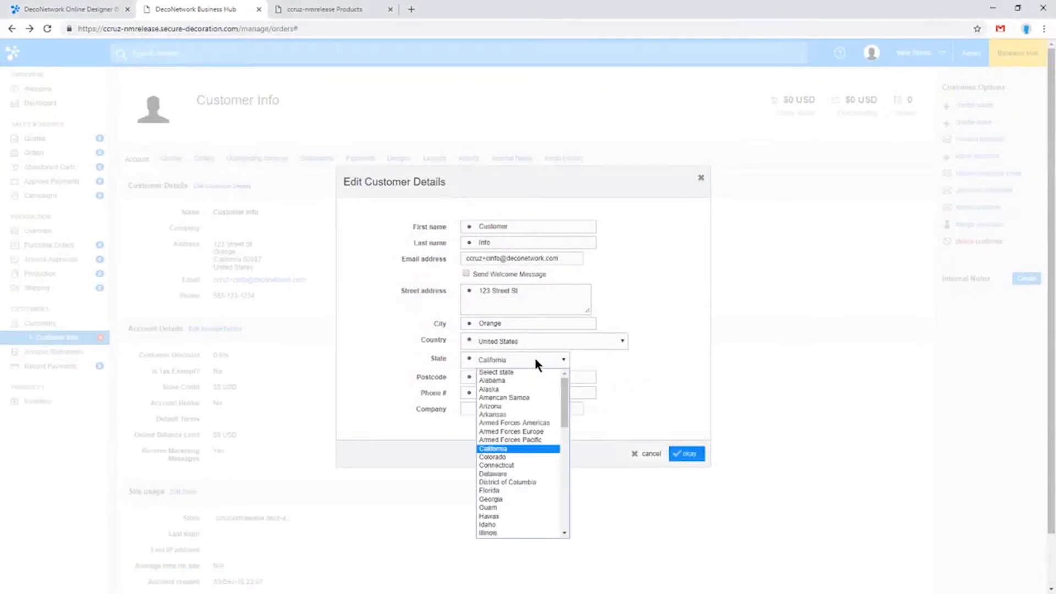
left_click(551, 374)
Reset the customer's country to the Select country placeholder in the details form
left_click(582, 342)
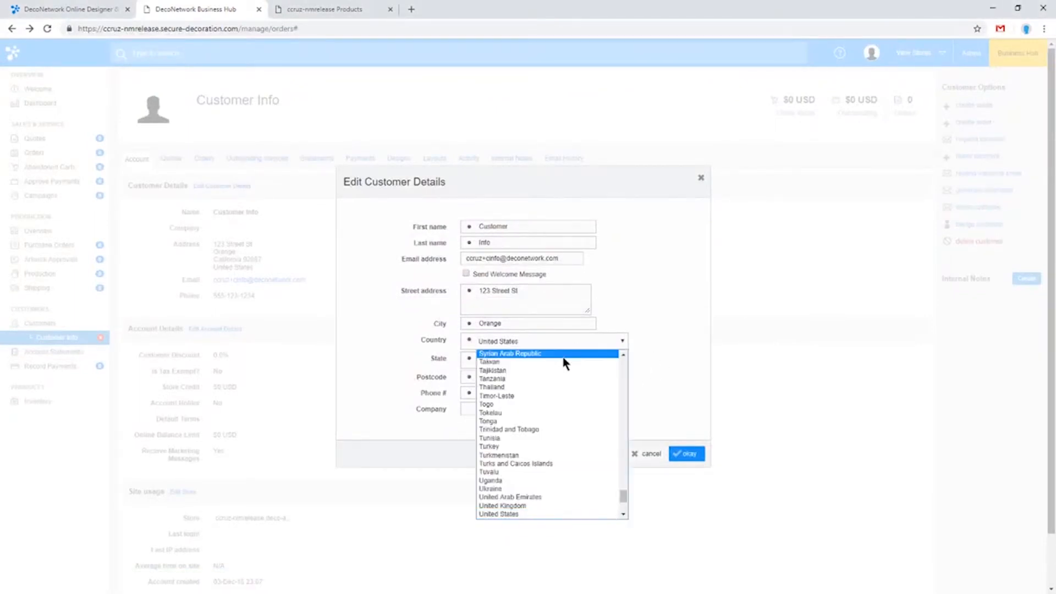
scroll(550, 429, "up", 5)
left_click_drag(621, 484, 606, 349)
left_click(571, 356)
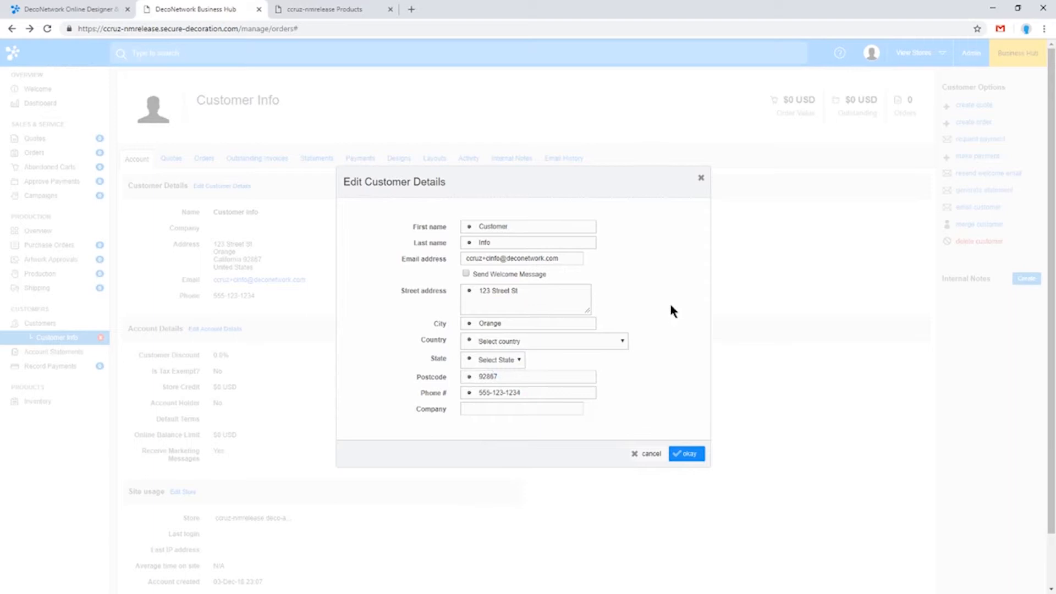
Discard the customer details edits and open the customer CSV import from the customer list
left_click(651, 454)
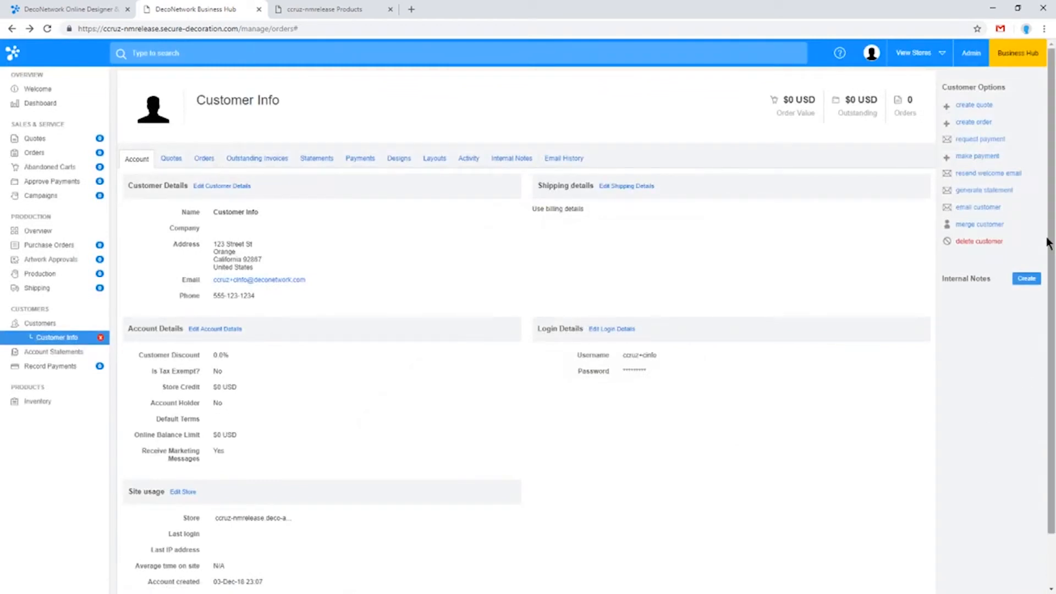
left_click(43, 324)
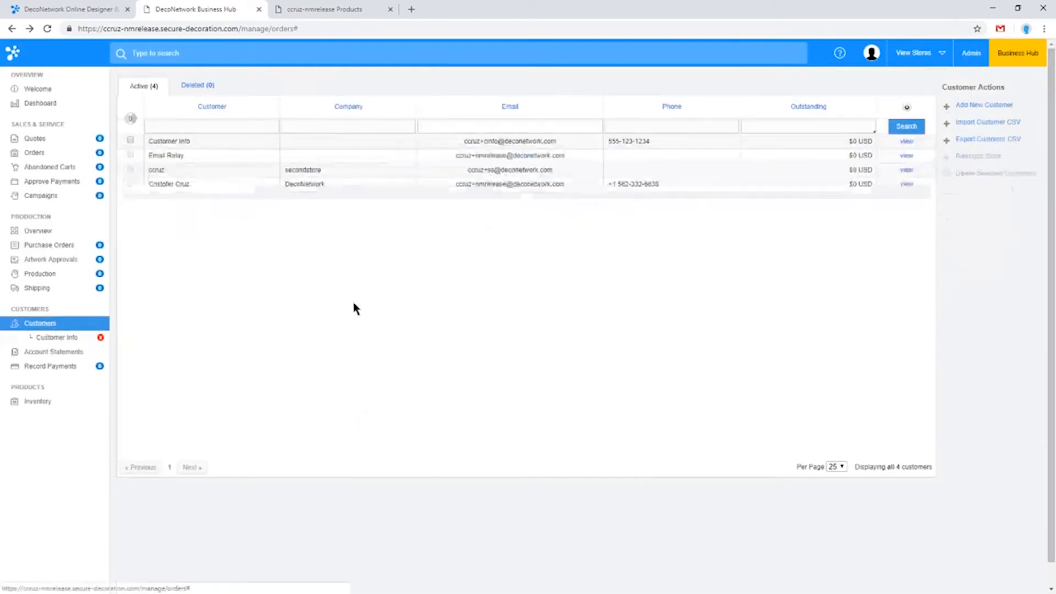
left_click(985, 122)
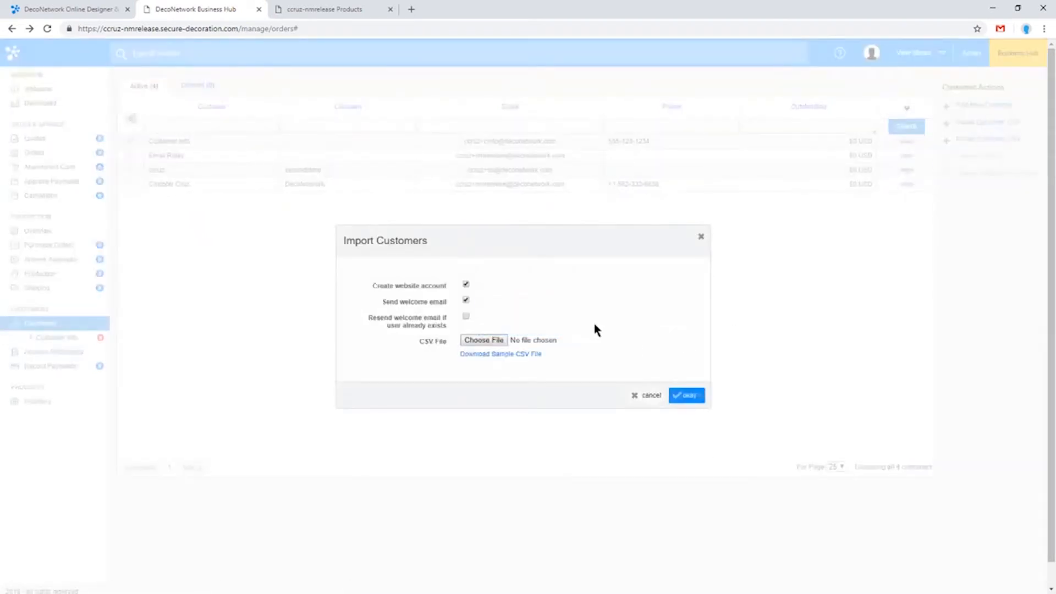
Choose customers.csv from the Downloads folder as the import file and enable resending the welcome email if the user already exists
left_click(496, 343)
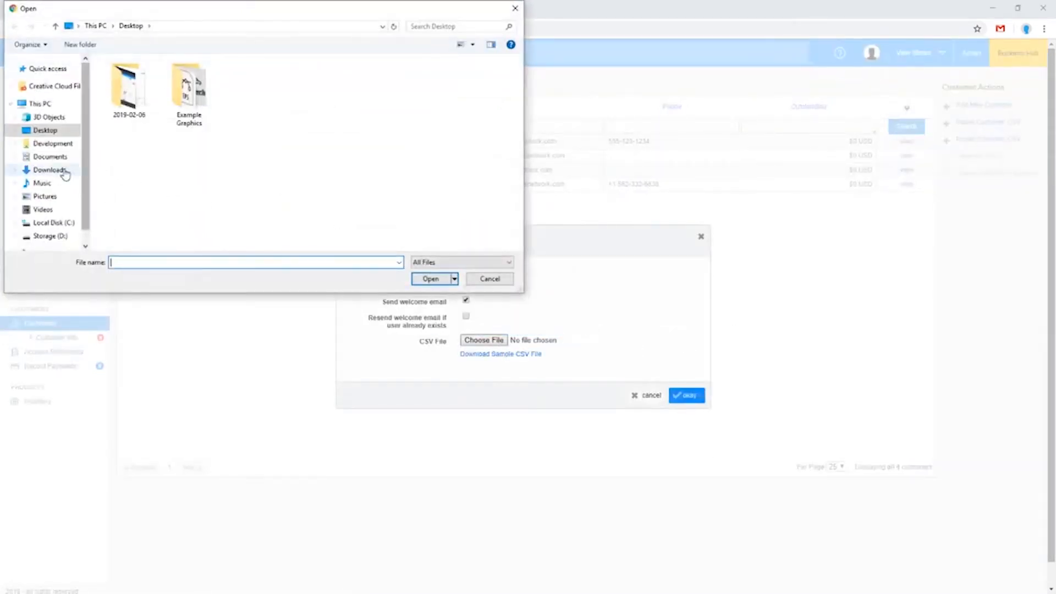
left_click(64, 173)
double_click(131, 105)
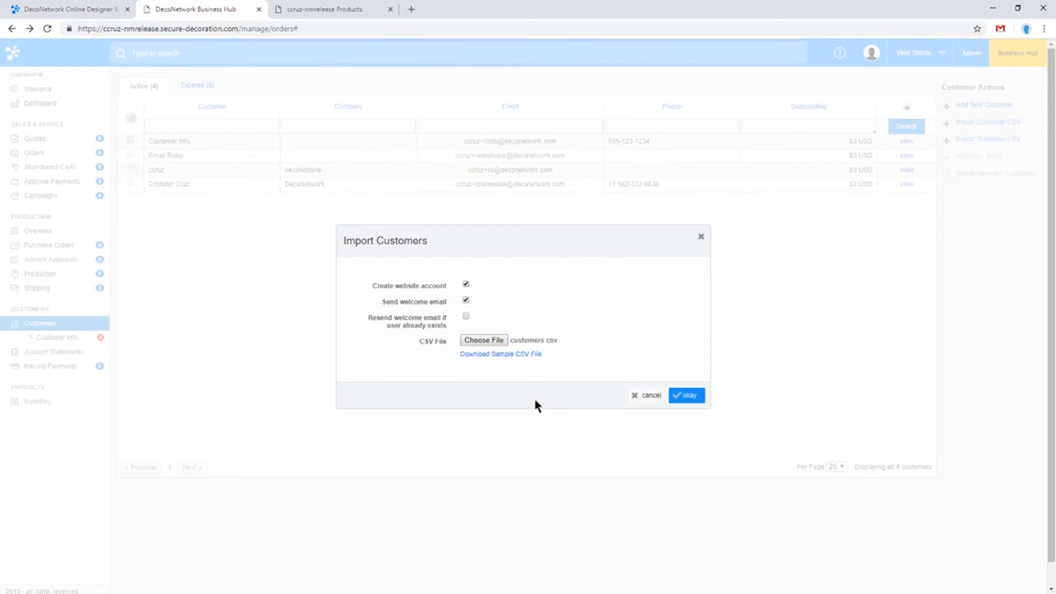
left_click(467, 317)
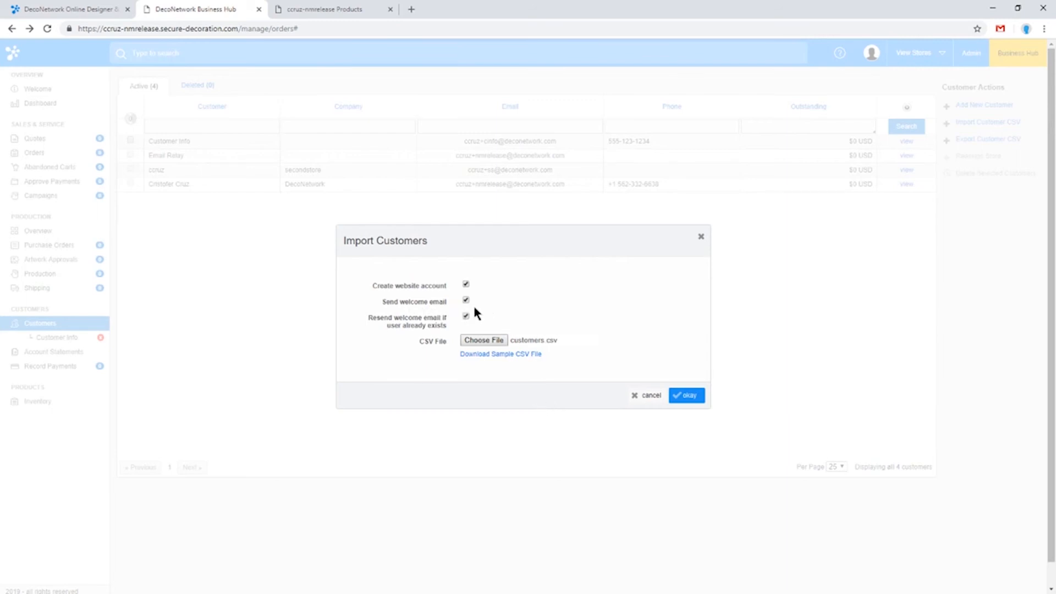